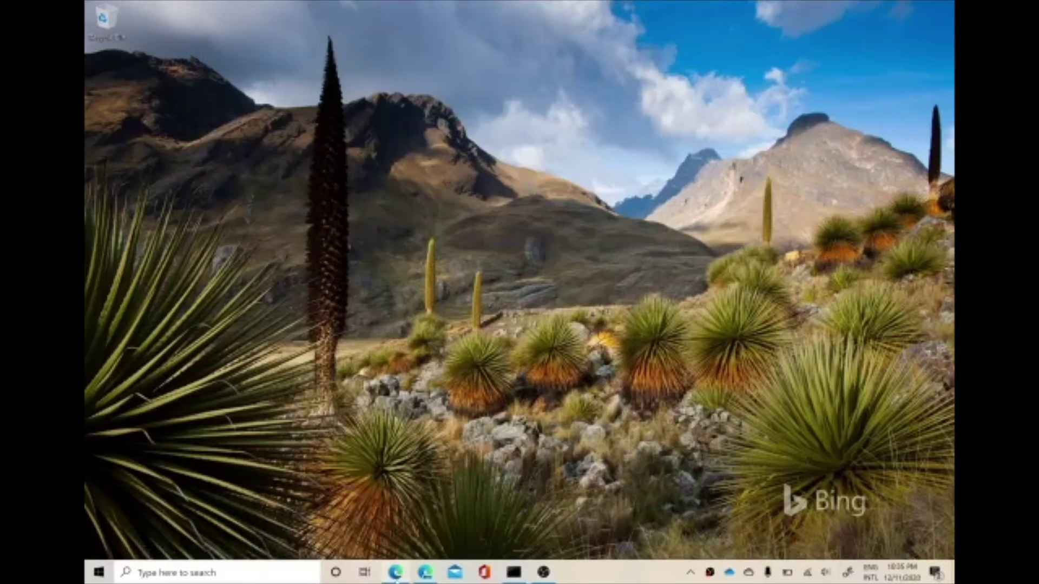
Close the new Edge window and minimize the browser showing the YouTube video
click(396, 572)
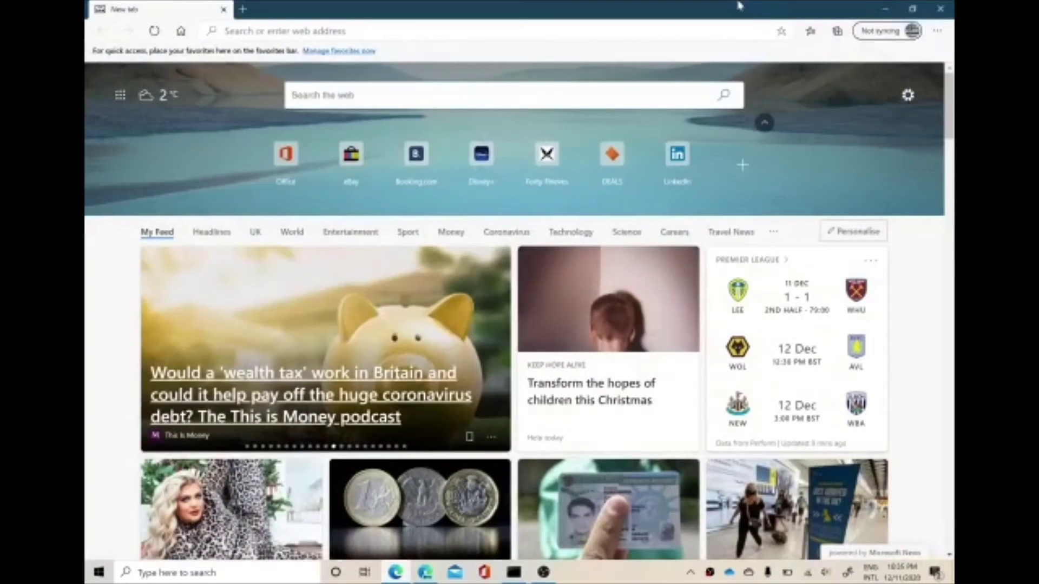
click(949, 7)
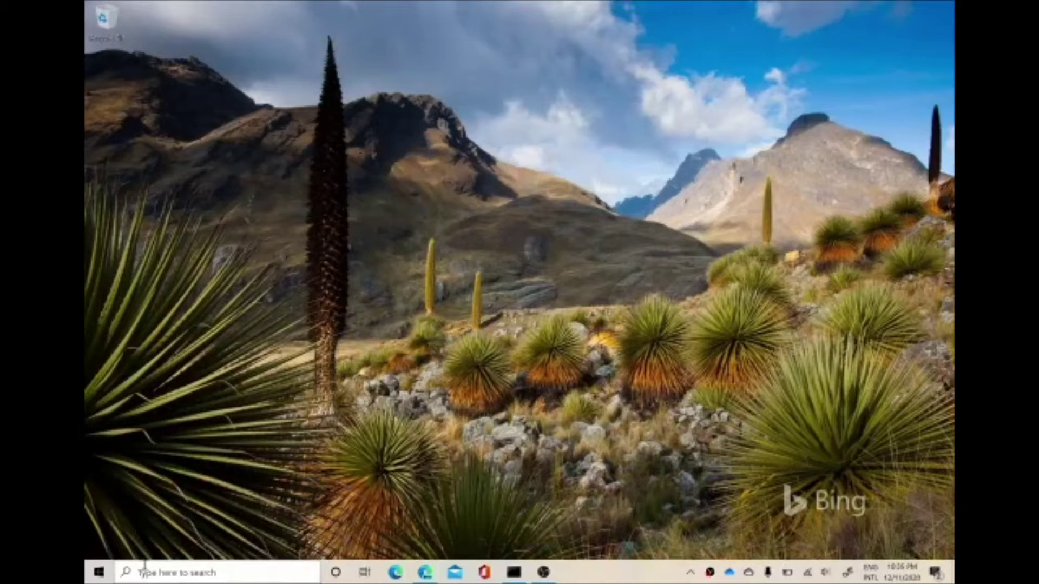
click(424, 572)
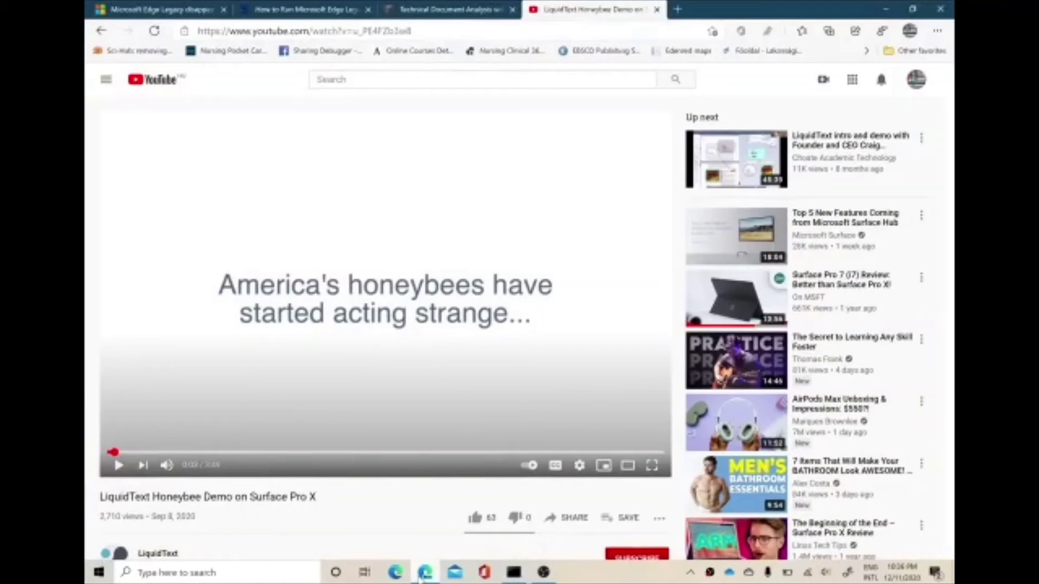
click(886, 9)
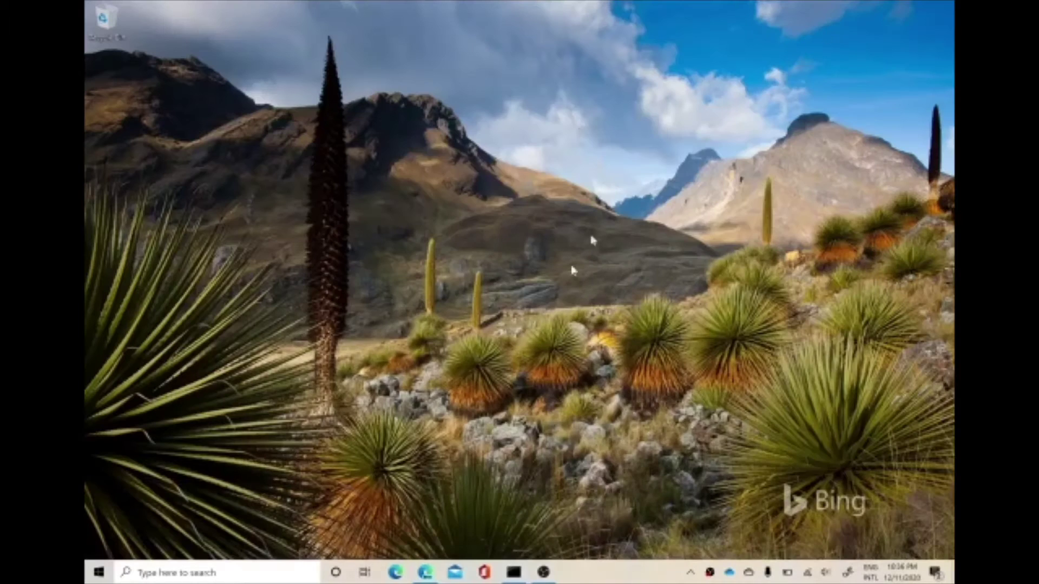
Open File Explorer and browse to C:\Program Files (x86)\Microsoft\Edge
click(176, 573)
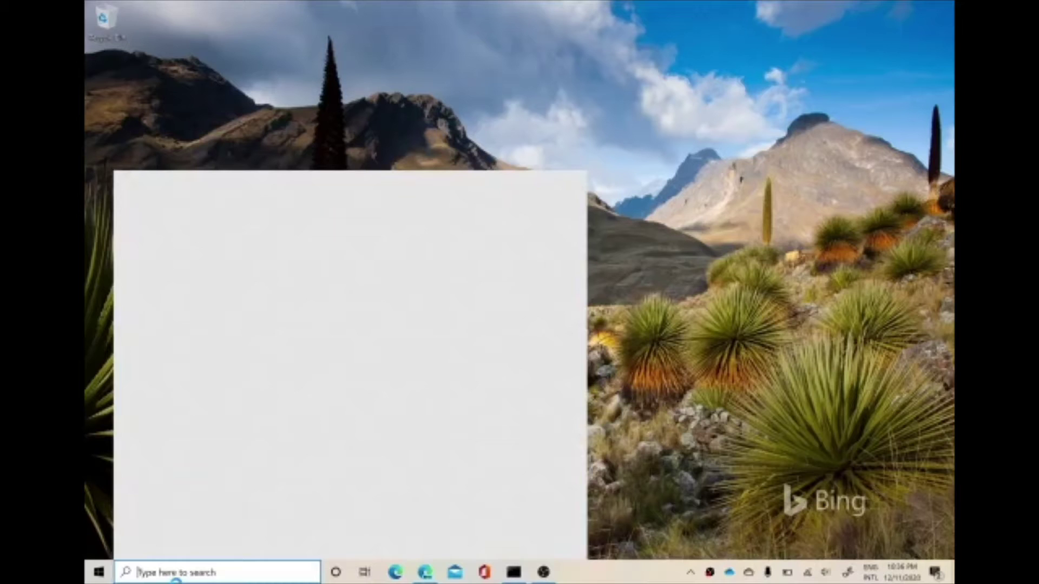
click(179, 271)
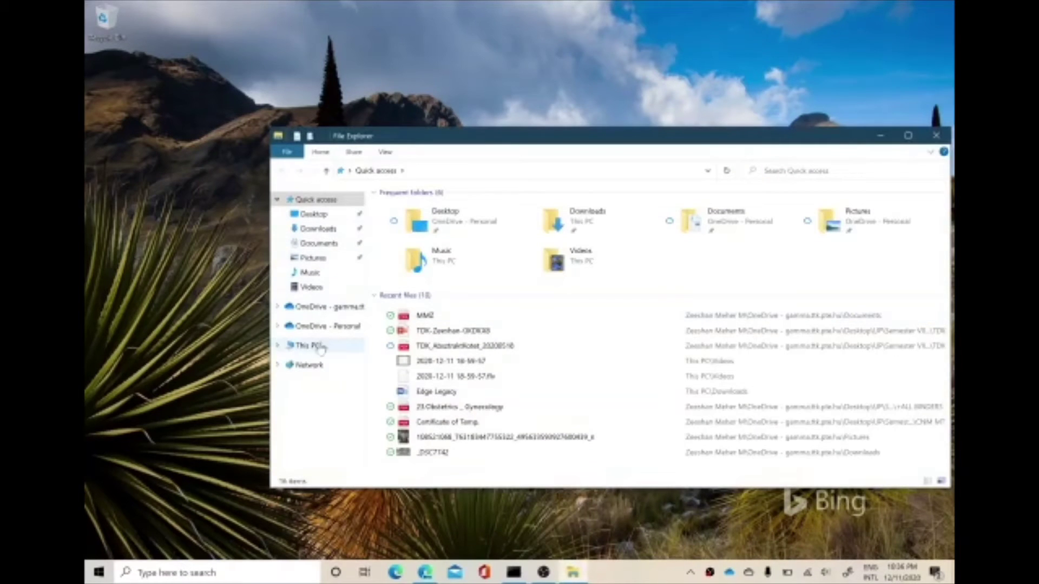
click(309, 345)
double_click(443, 340)
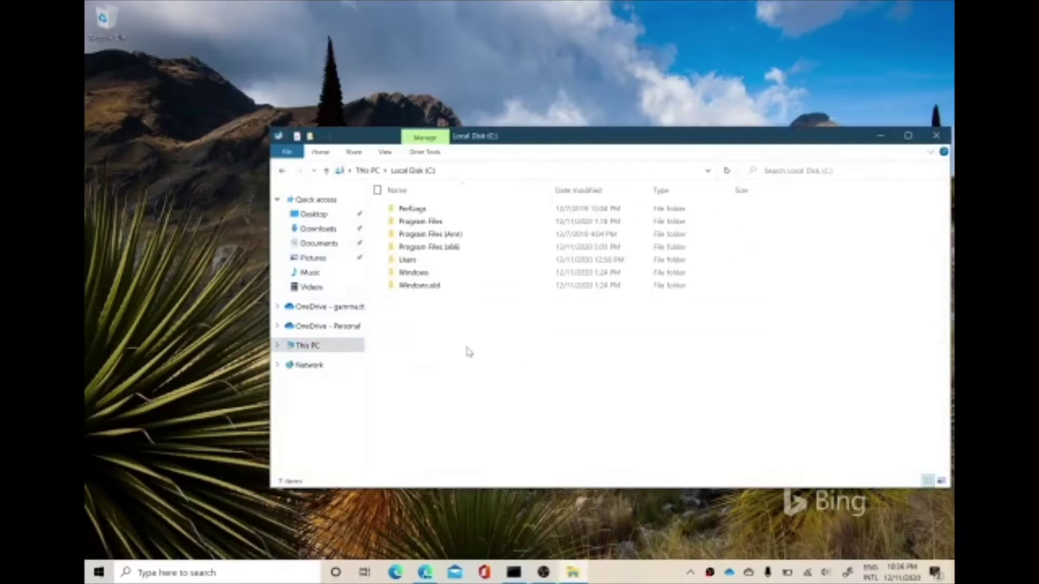
double_click(424, 248)
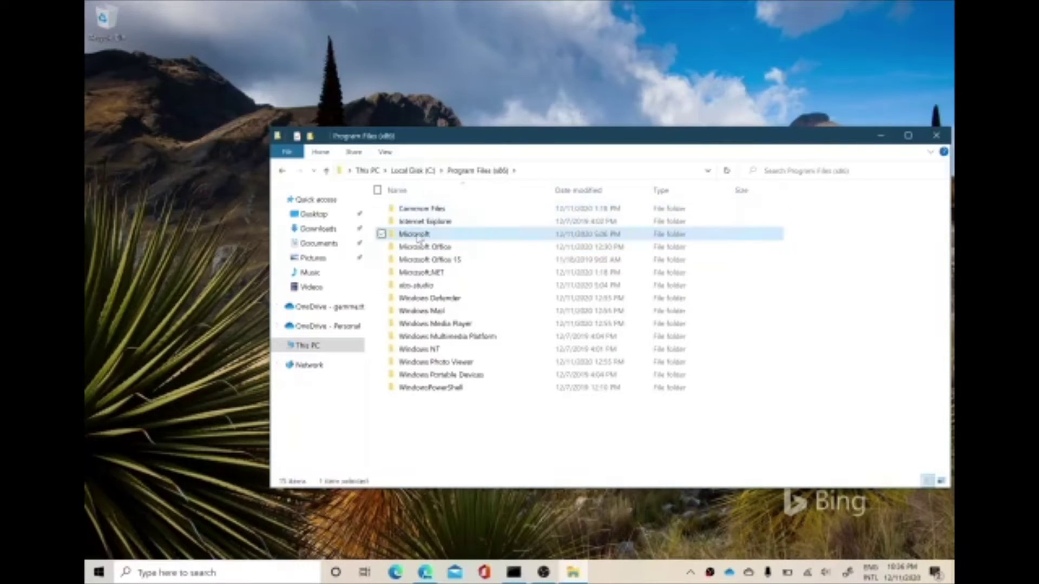
double_click(419, 235)
double_click(406, 210)
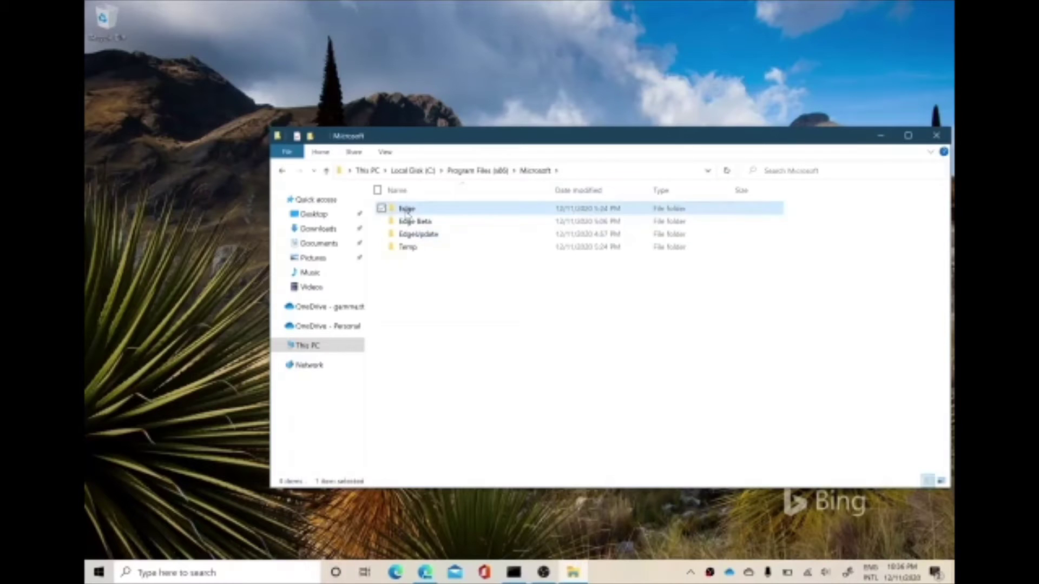
Enter Application\87.0.664.60\Installer, select setup, and reveal the full folder path
click(406, 213)
double_click(407, 211)
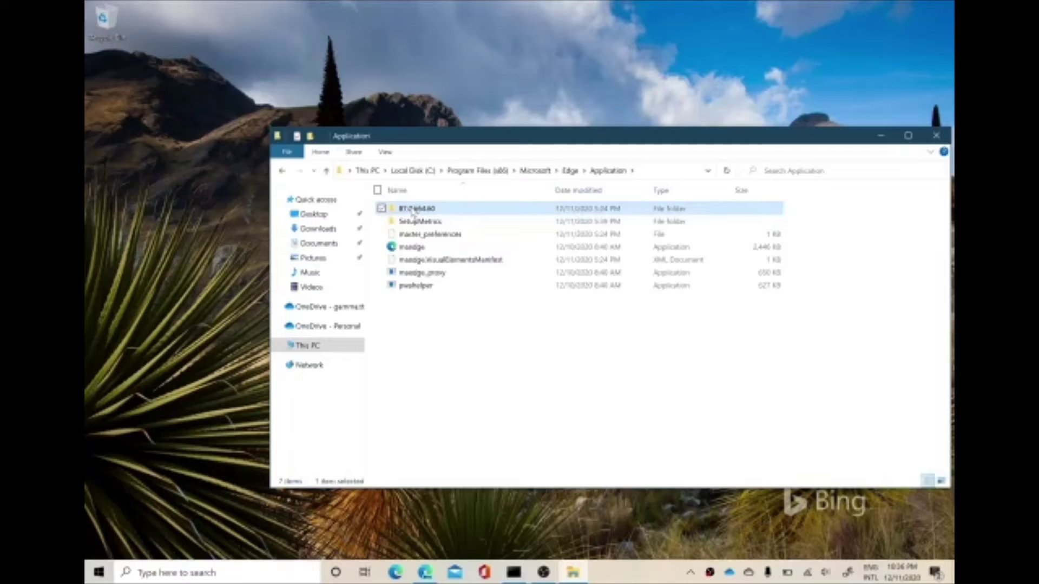
double_click(415, 210)
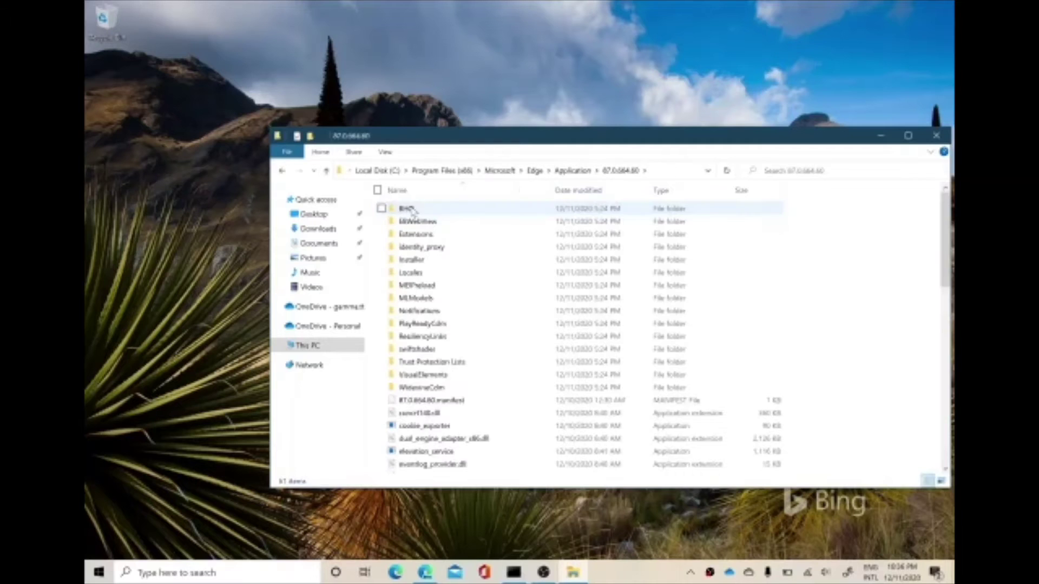
double_click(412, 261)
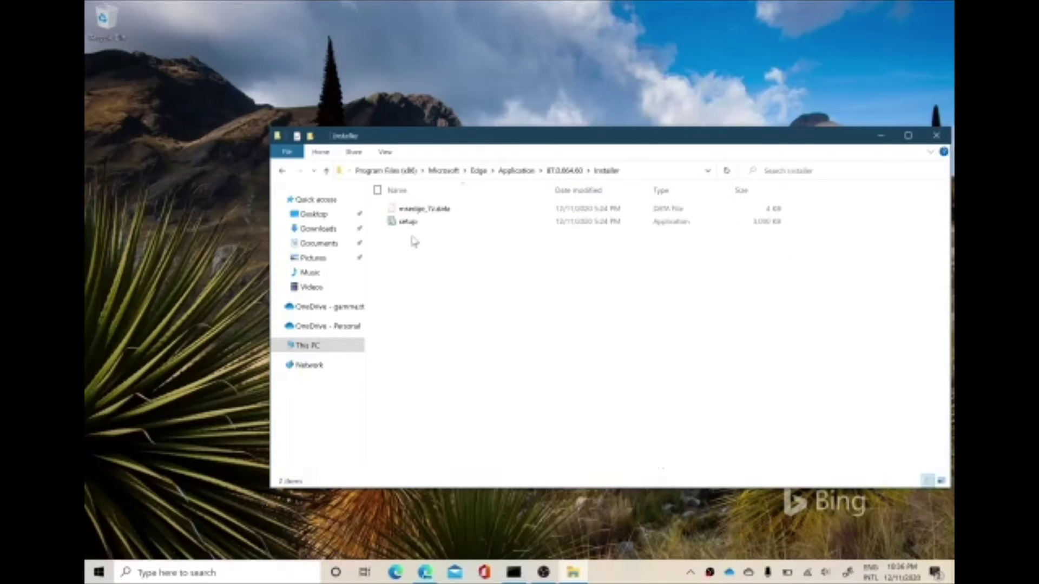
click(409, 223)
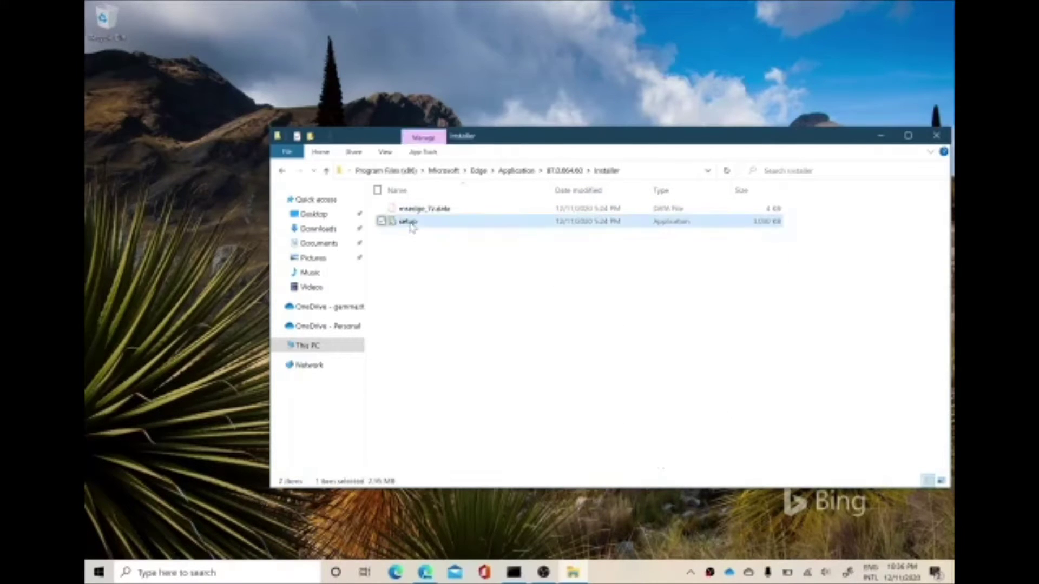
click(651, 171)
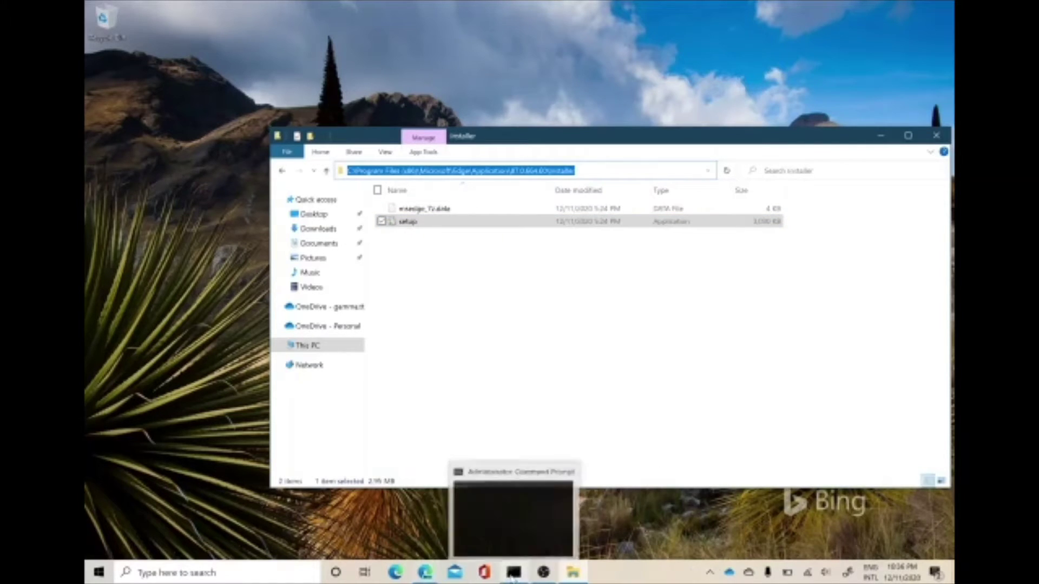
mouse_move(514, 573)
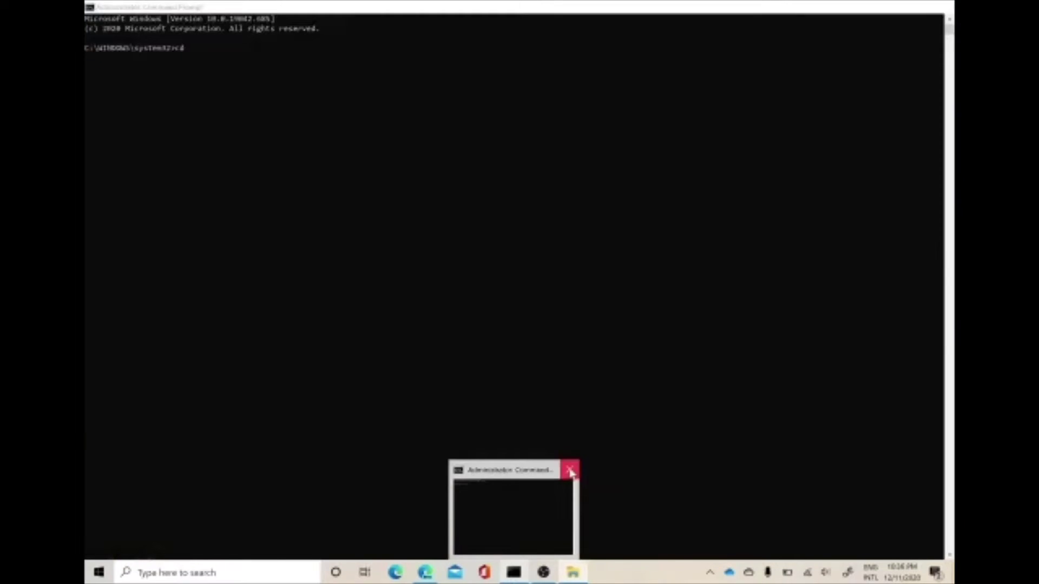
Start an administrator Command Prompt and cd into Edge's 87.0.664.60 Installer folder
click(569, 470)
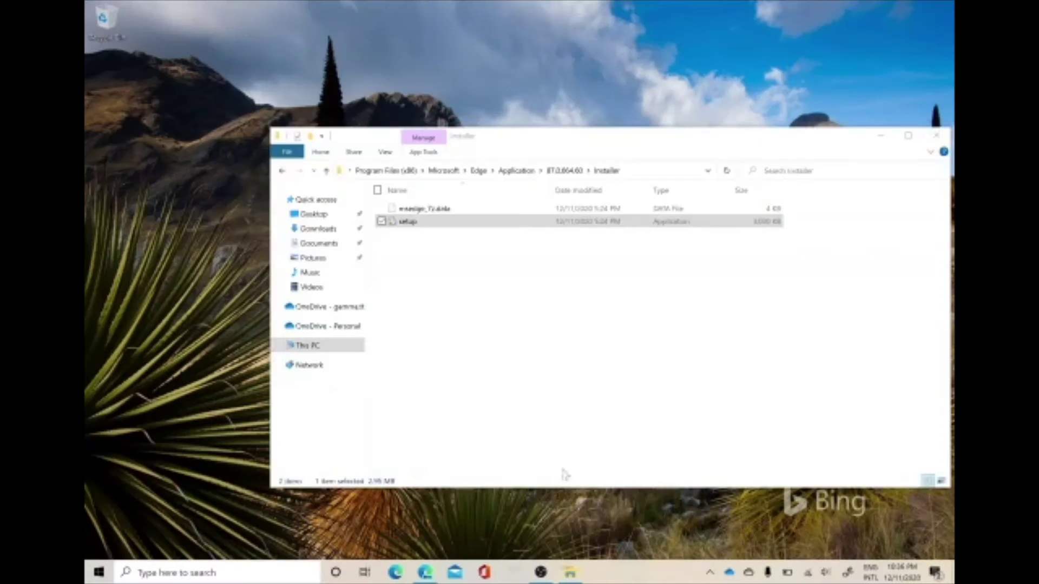
click(211, 573)
text(cmd)
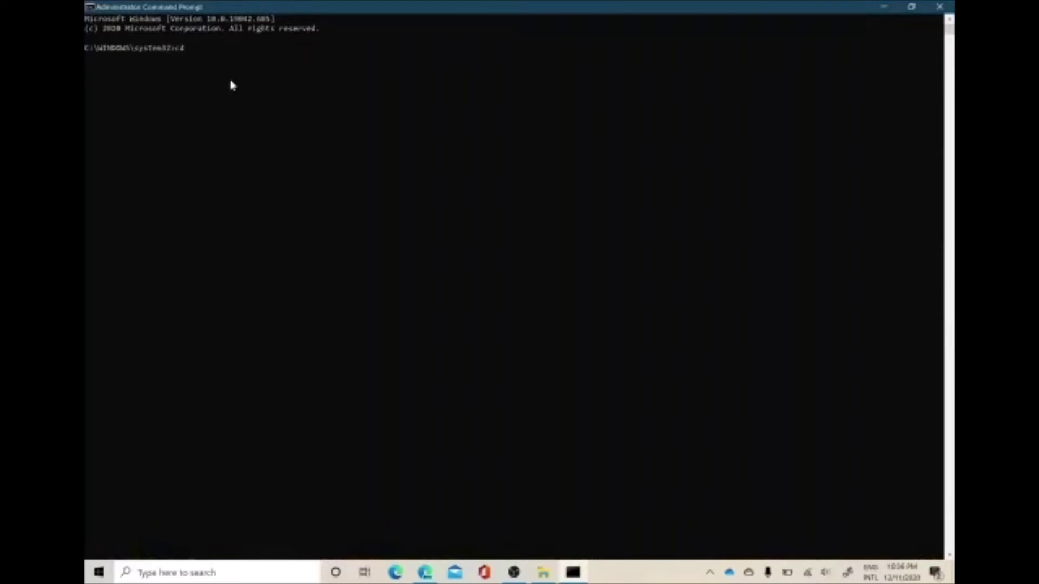
text(C:\Program Files (x86)\Microsoft\Edge\Application\87.0.664.60\Installer)
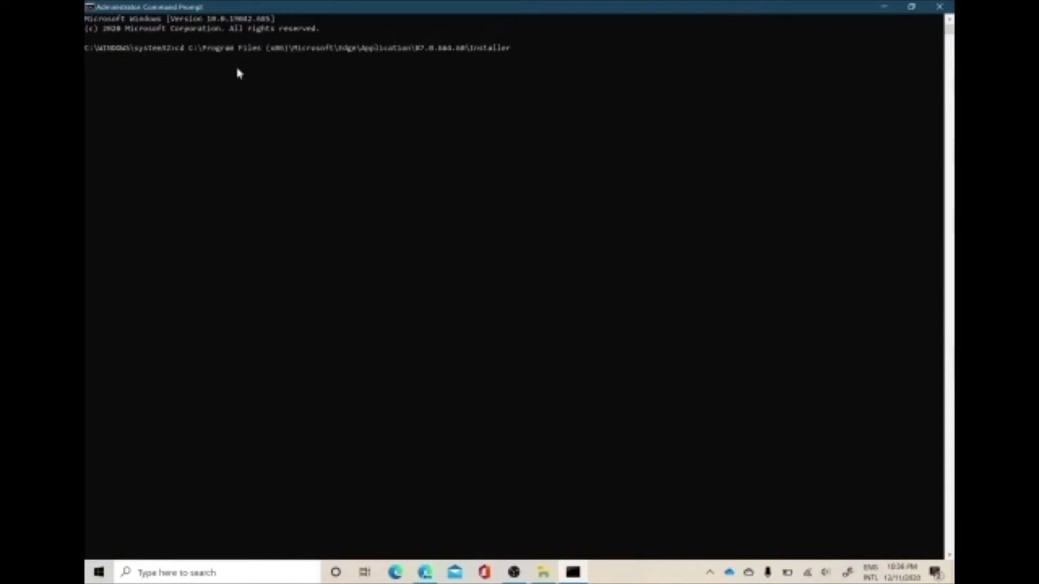
key(Return)
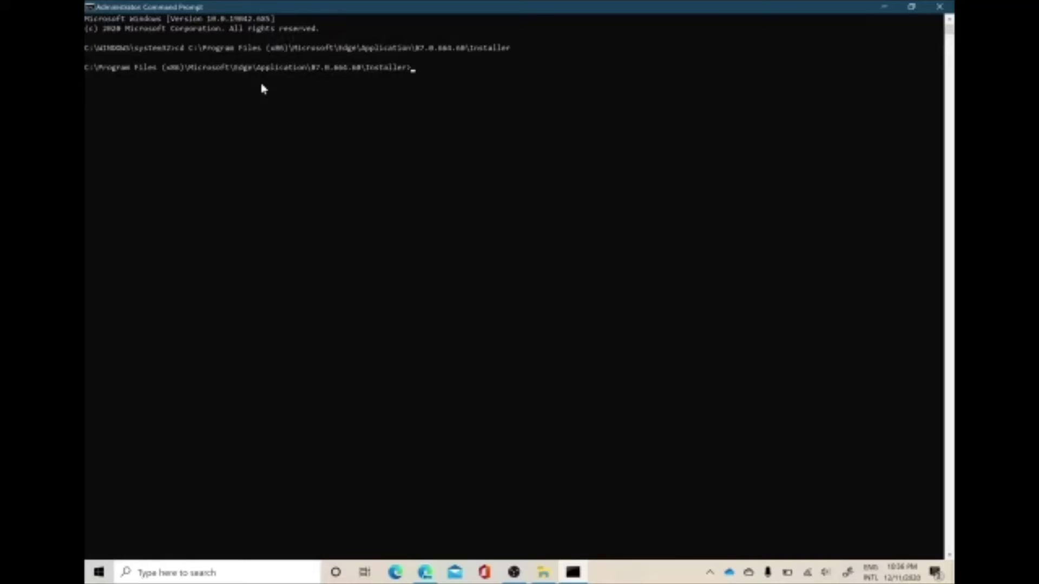
Close File Explorer and minimize the administrator console
key(alt+Tab)
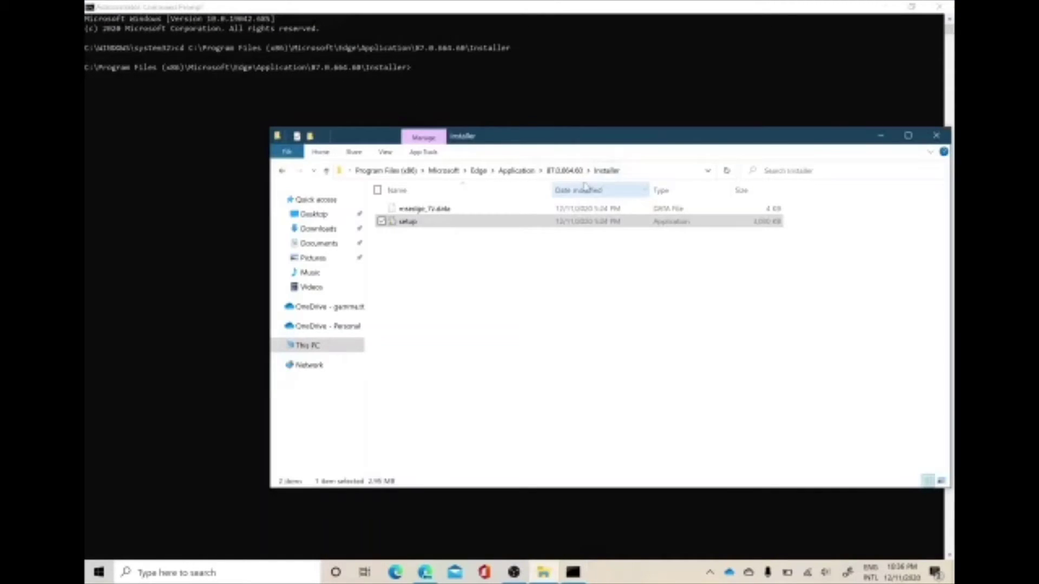
click(939, 138)
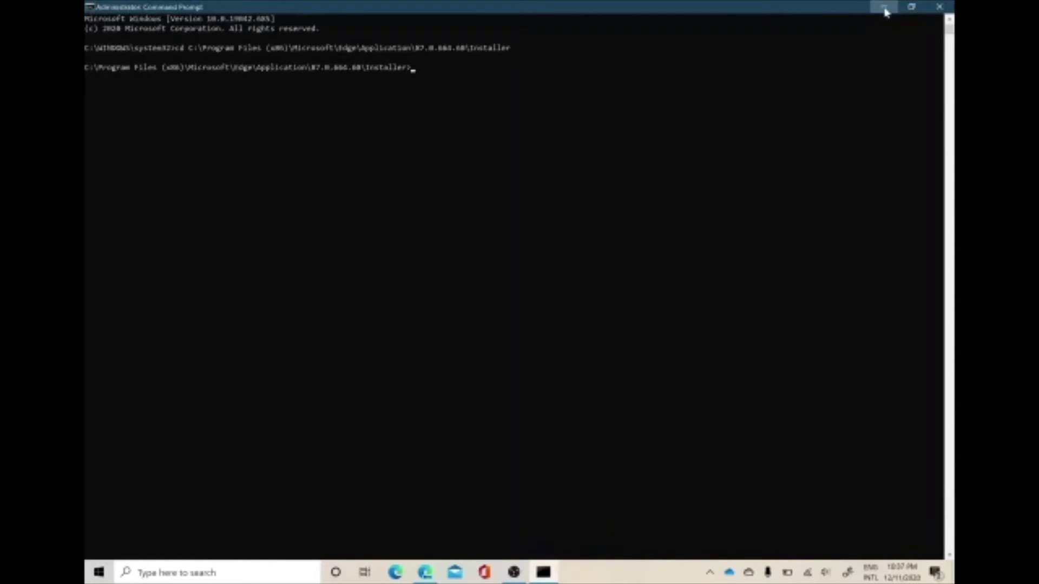
click(886, 9)
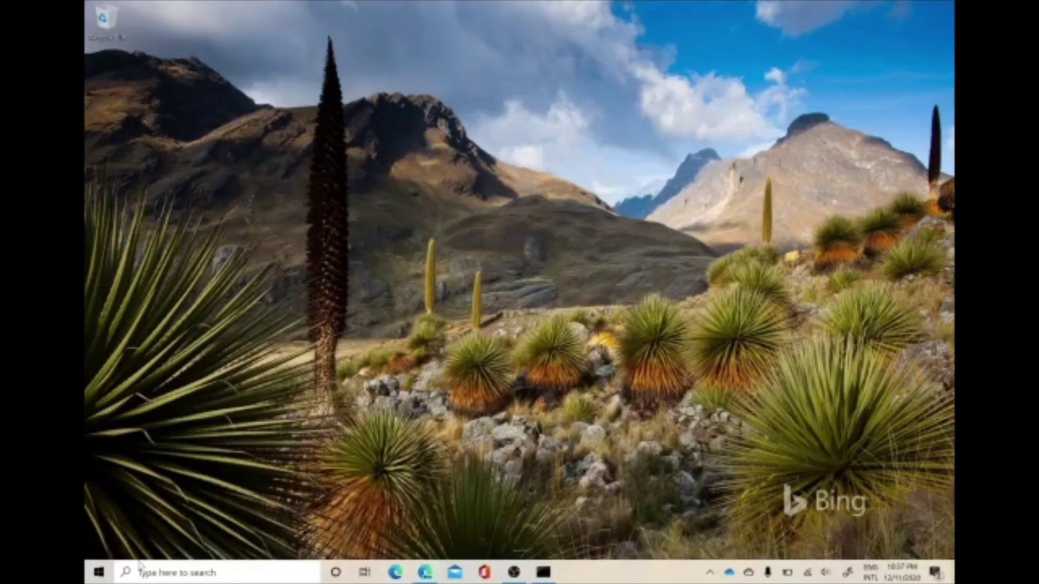
Reopen File Explorer at Quick access and open the recent 'Edge Legacy' document in Word
click(99, 572)
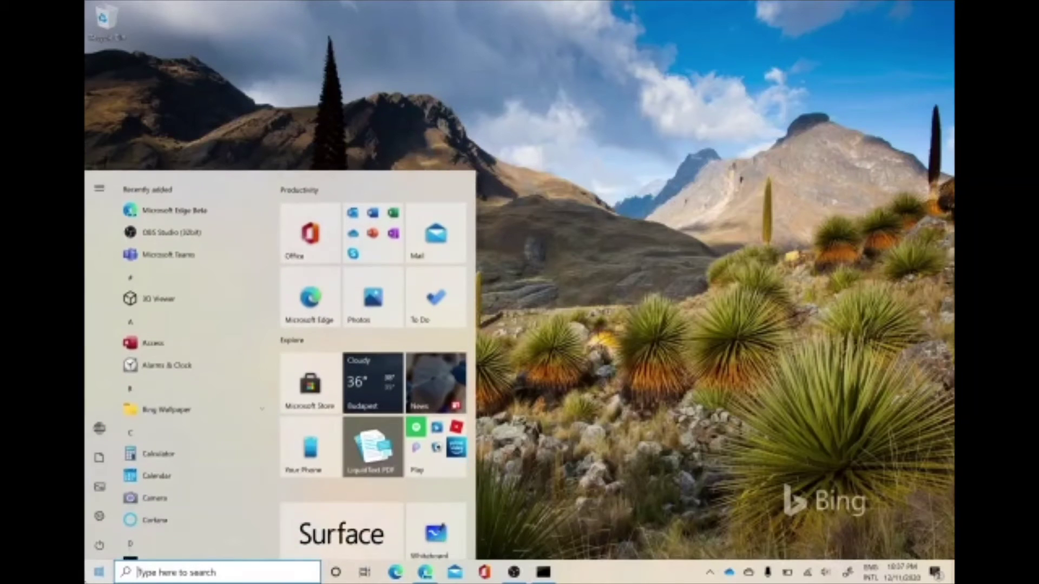
click(177, 574)
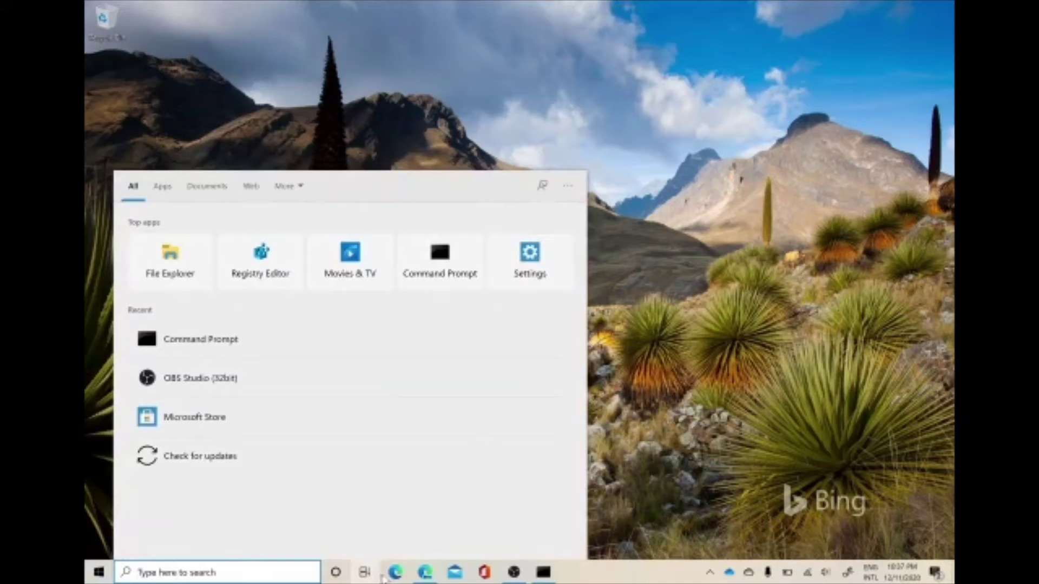
click(176, 272)
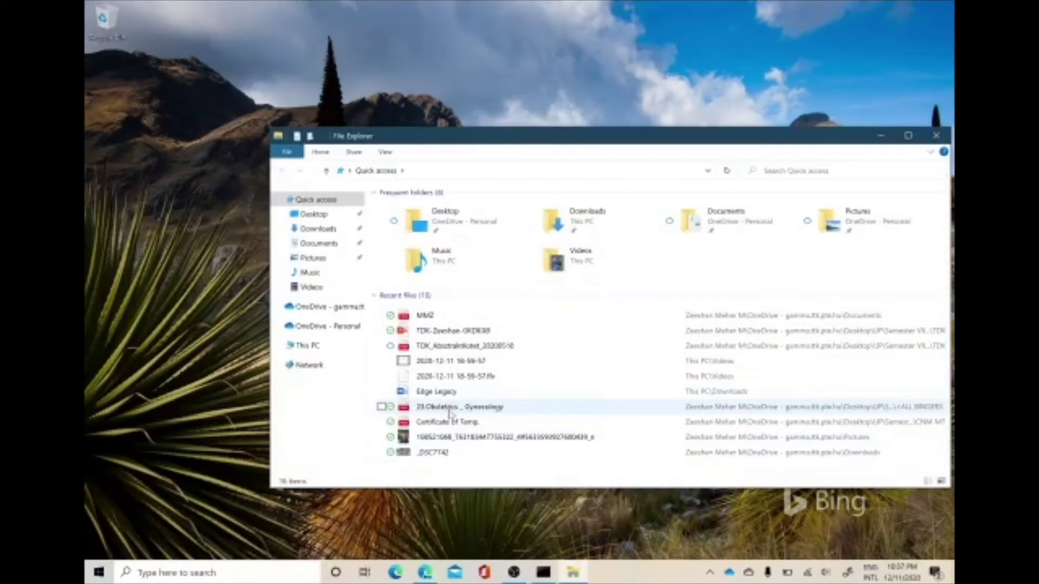
click(430, 393)
double_click(429, 395)
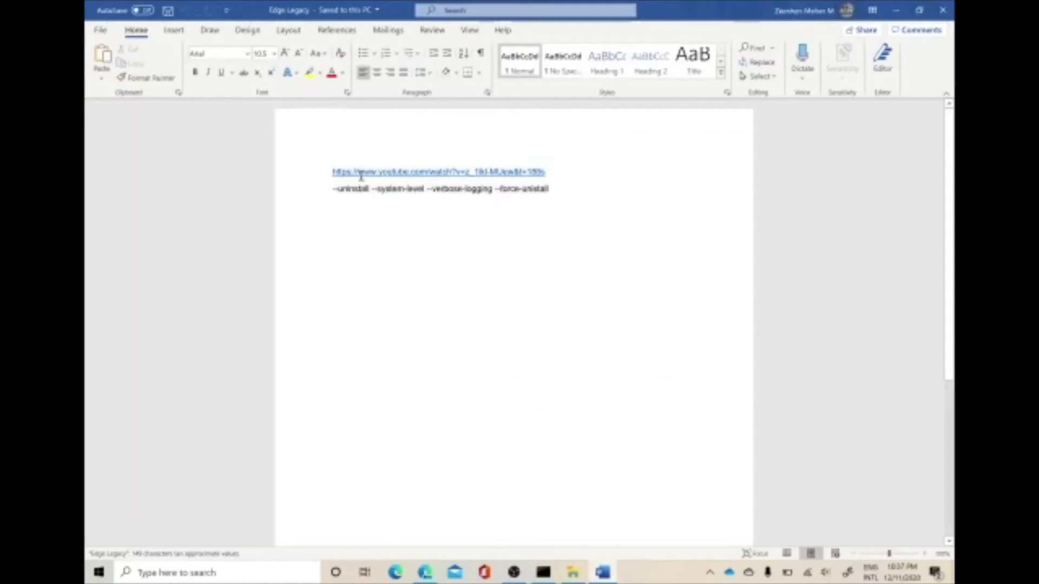
Highlight the uninstall switches line in Word, then minimize Word and File Explorer
mouse_move(332, 190)
mouse_down()
mouse_move(550, 189)
mouse_move(328, 195)
mouse_up()
click(551, 190)
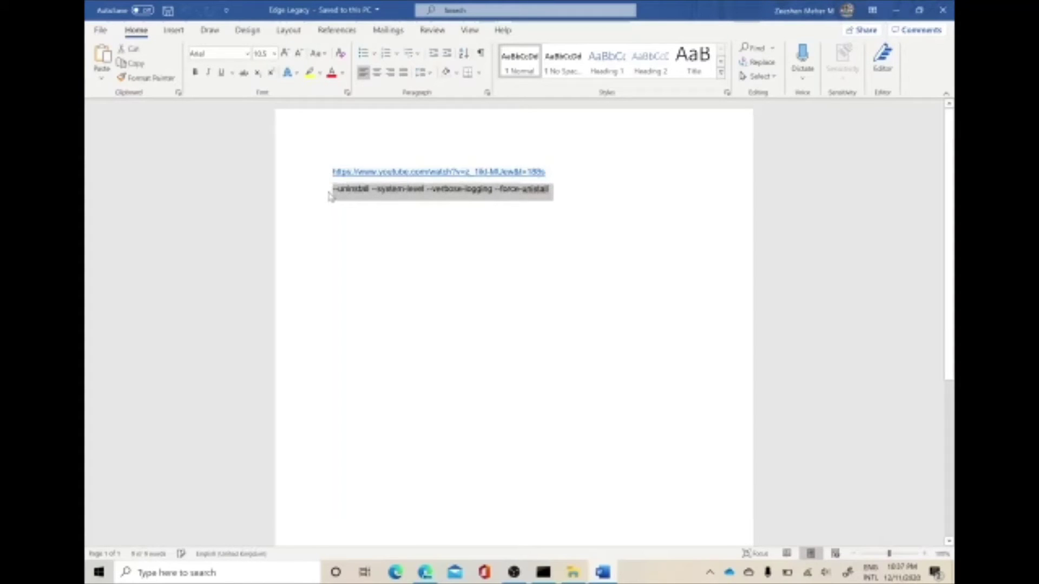
click(479, 223)
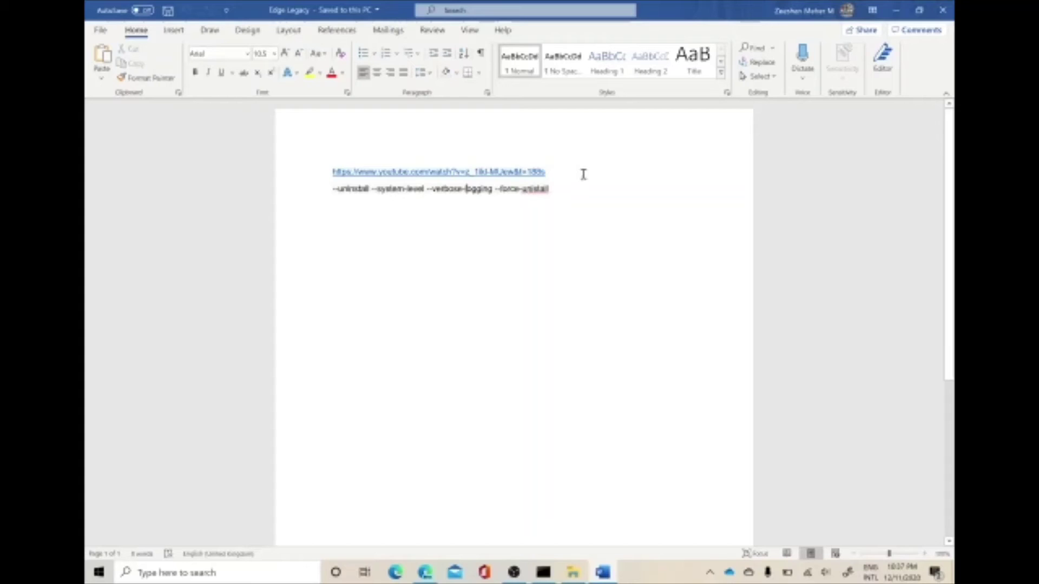
click(896, 11)
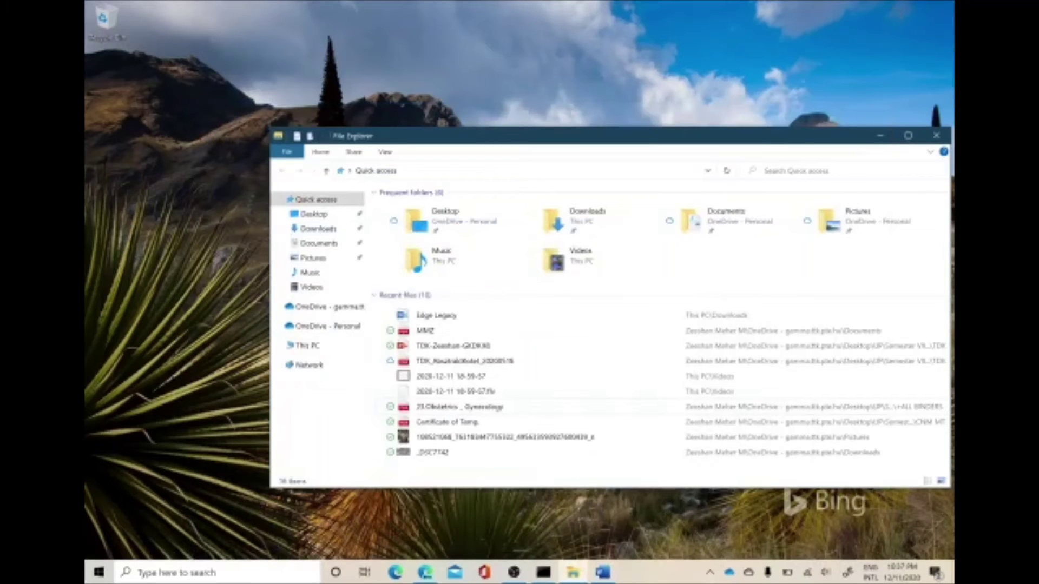
click(880, 136)
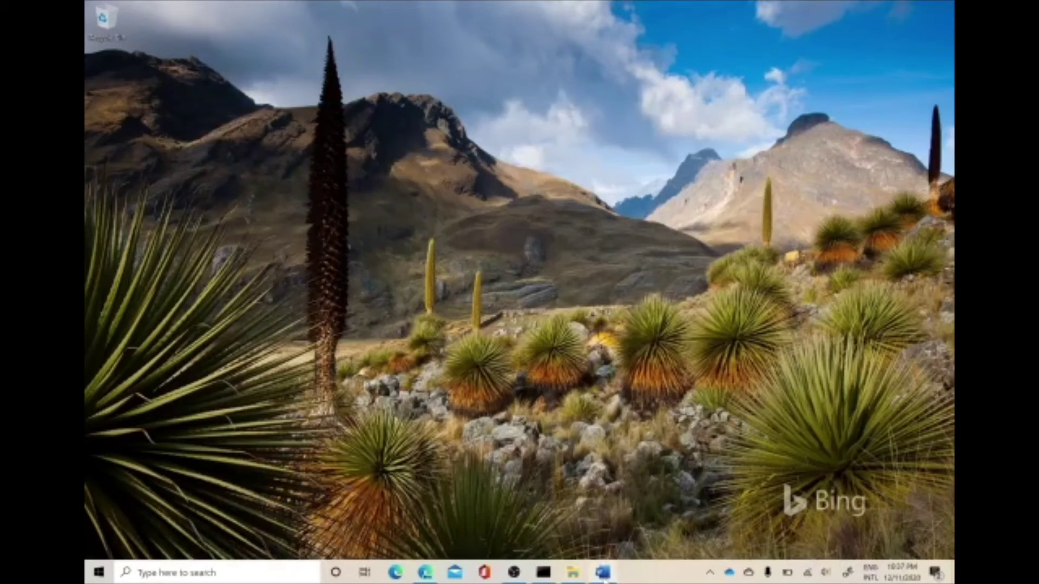
mouse_move(514, 572)
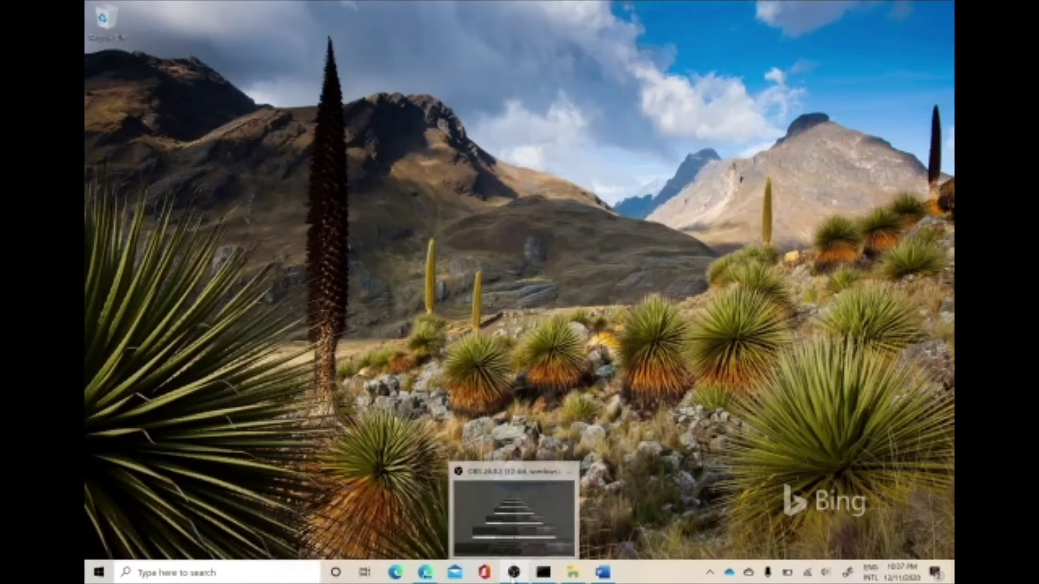
Run 'setup.exe --uninstall --system-level --verbose-logging --force-uninstall' in the admin console
click(543, 573)
text(setu)
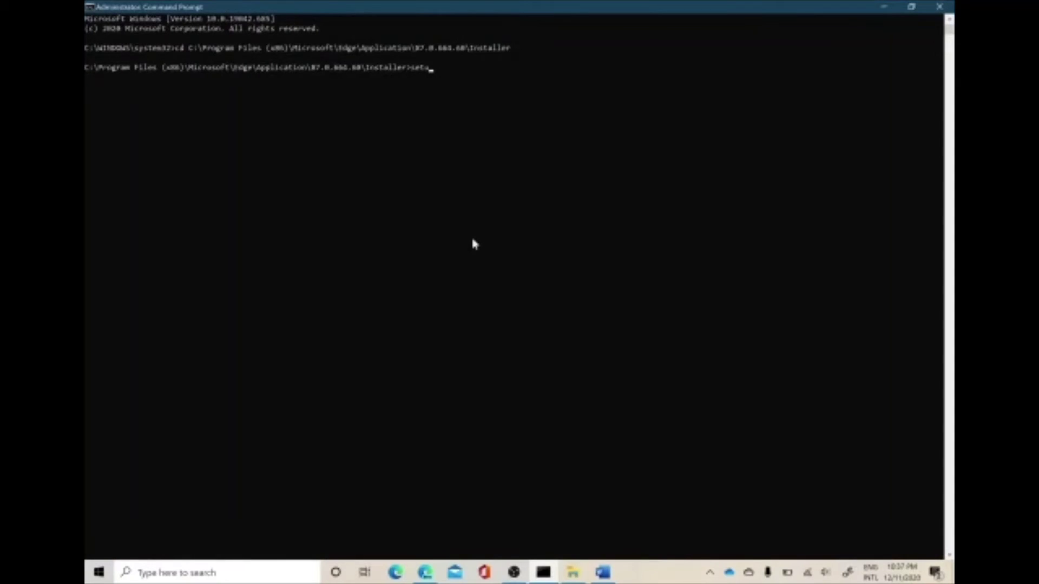
text(p.exe )
text(--uninstall --system-level --verbose-logging --force-uninstall)
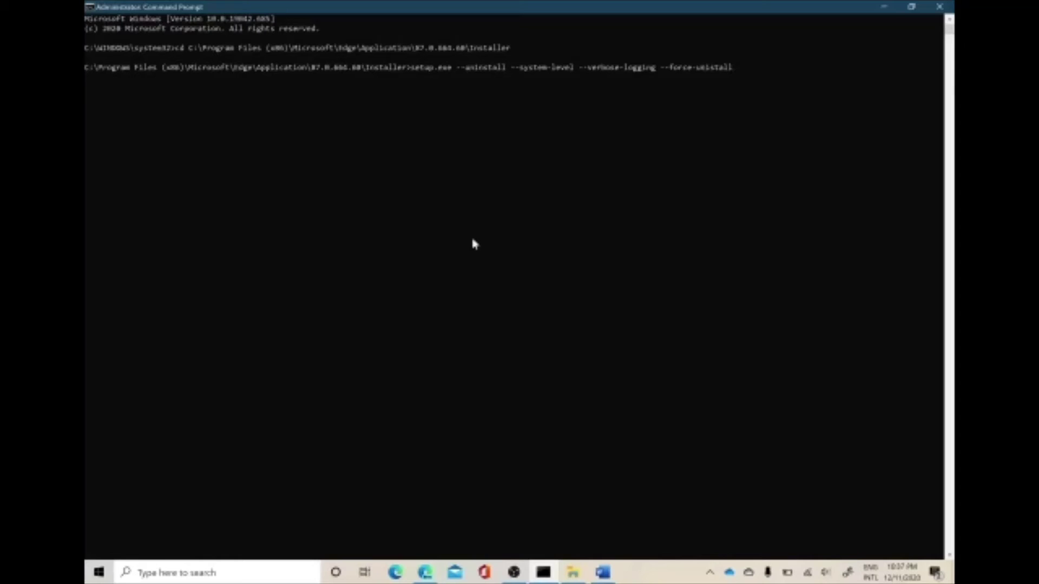
key(Return)
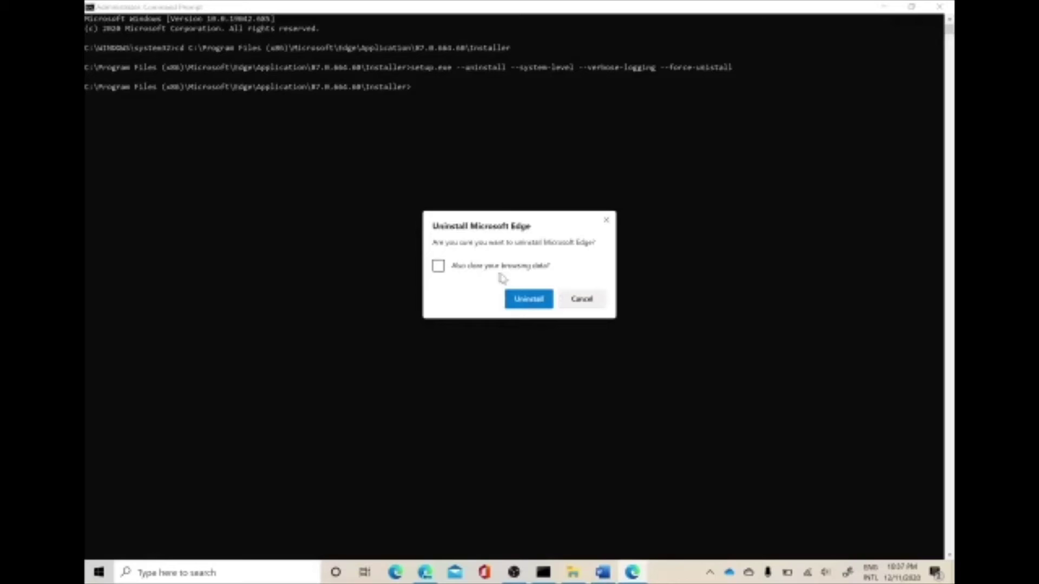
Confirm the Edge uninstall and view the 'Microsoft Edge has been uninstalled' page
click(528, 306)
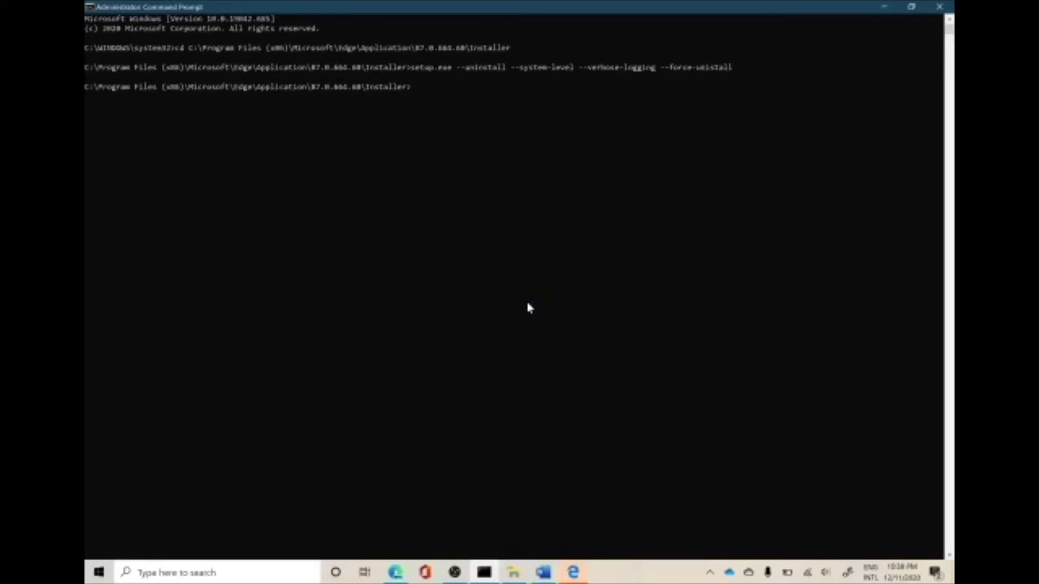
click(574, 573)
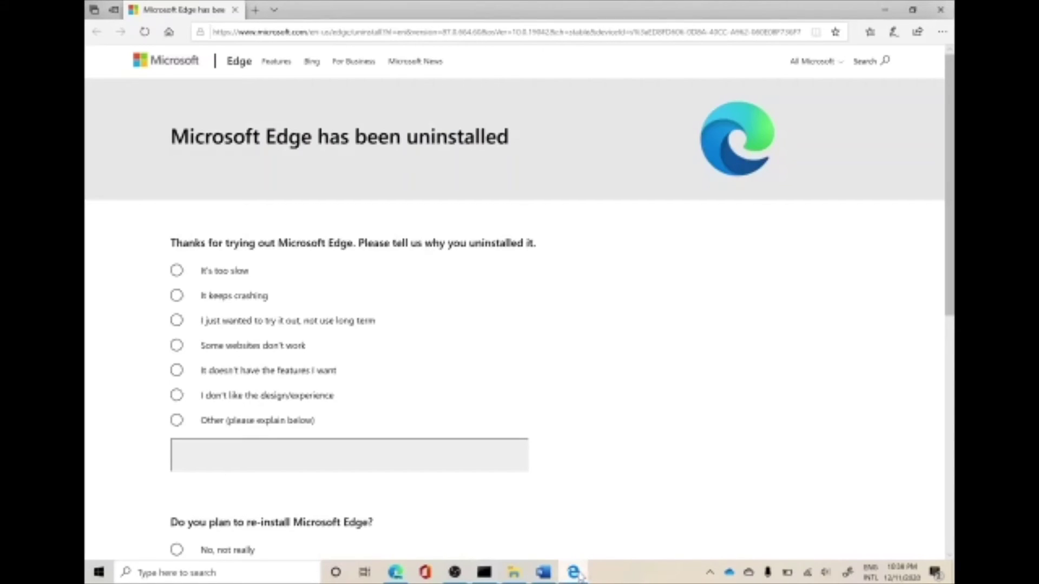
Close the uninstall page and pin the remaining Microsoft Edge from Start to the taskbar
click(940, 10)
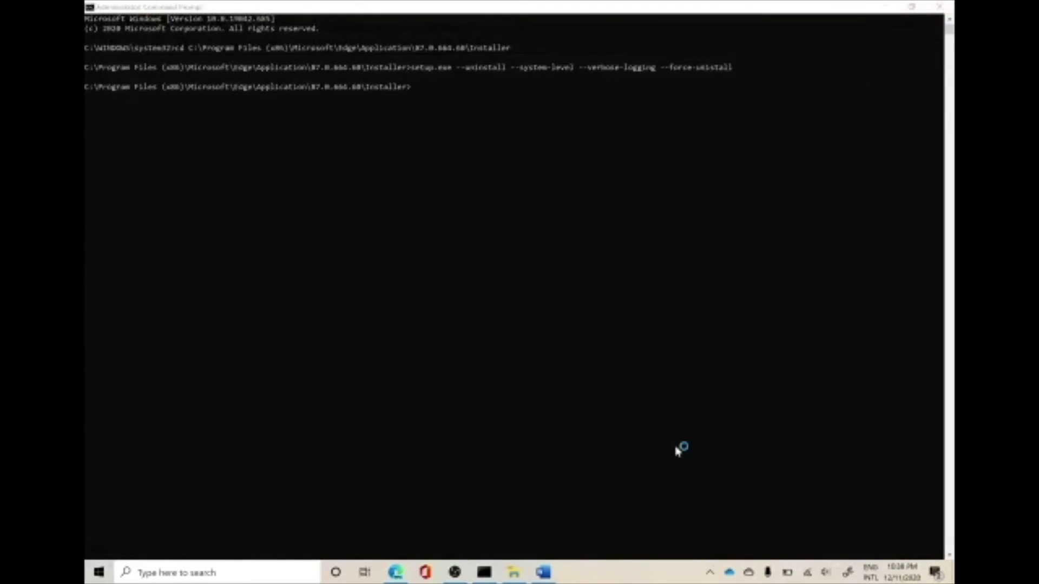
click(98, 572)
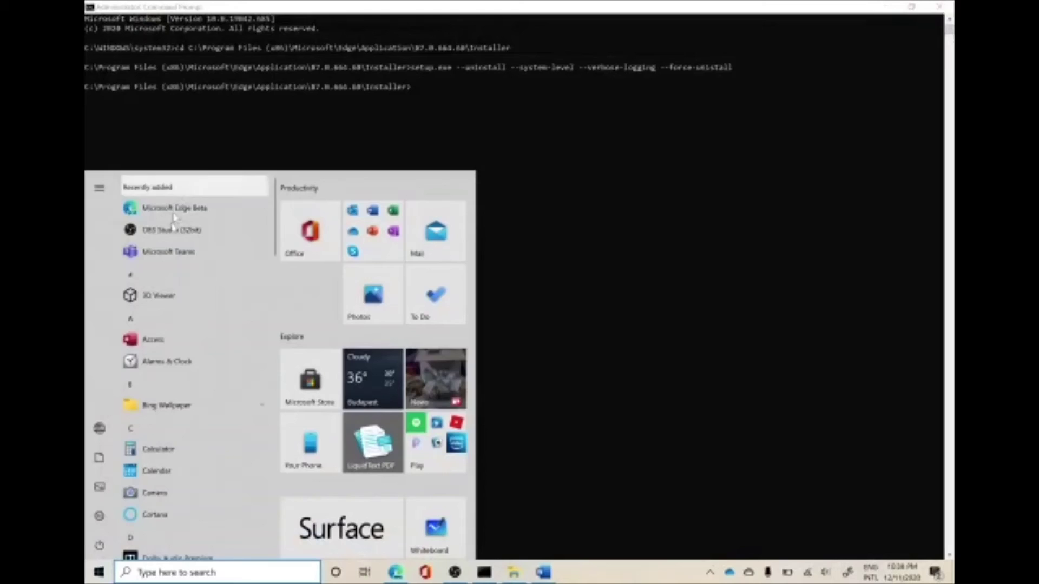
scroll(155, 450, down, 4)
scroll(153, 448, down, 2)
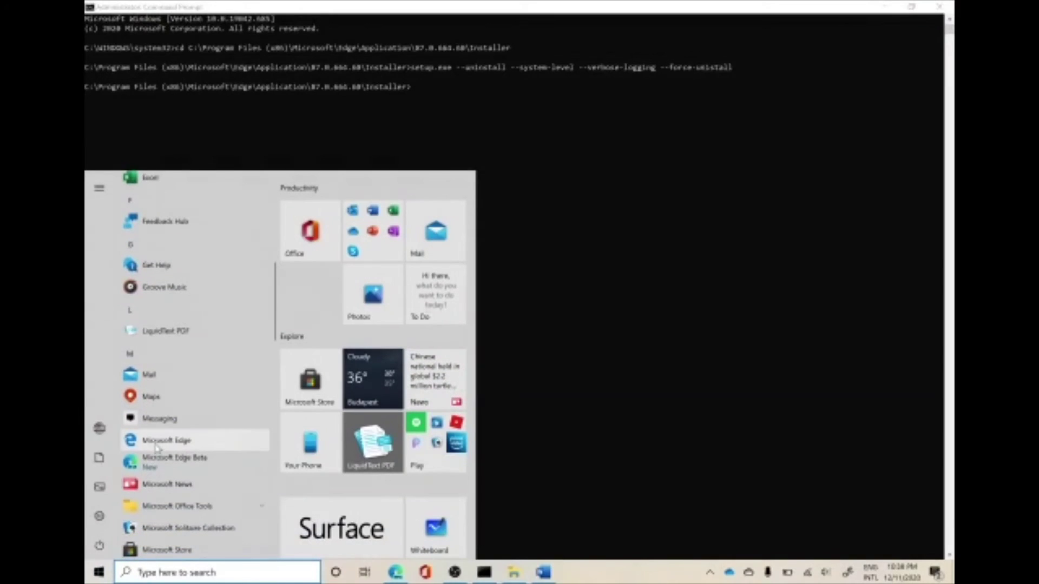
right_click(153, 449)
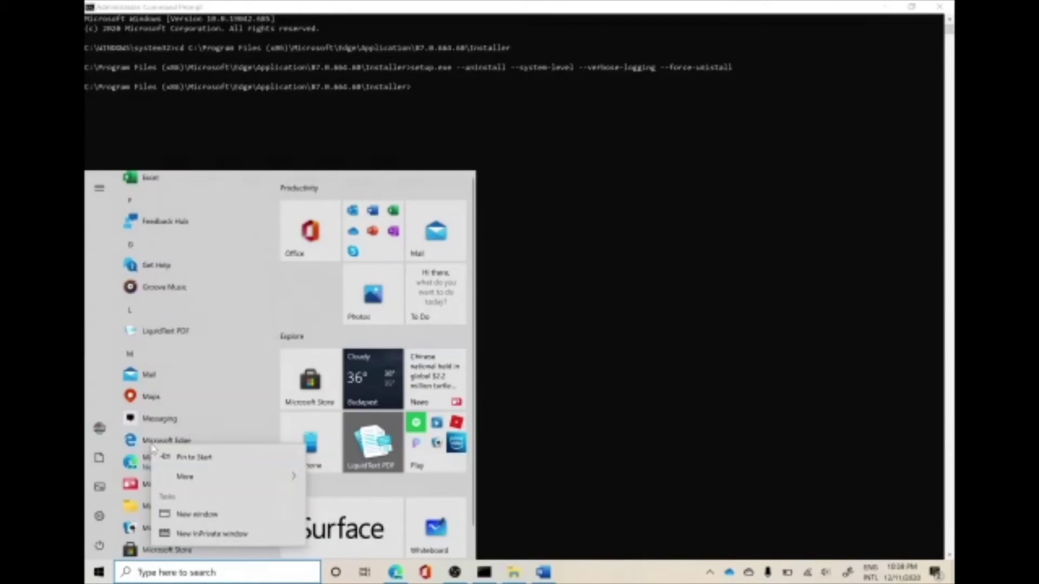
mouse_move(211, 476)
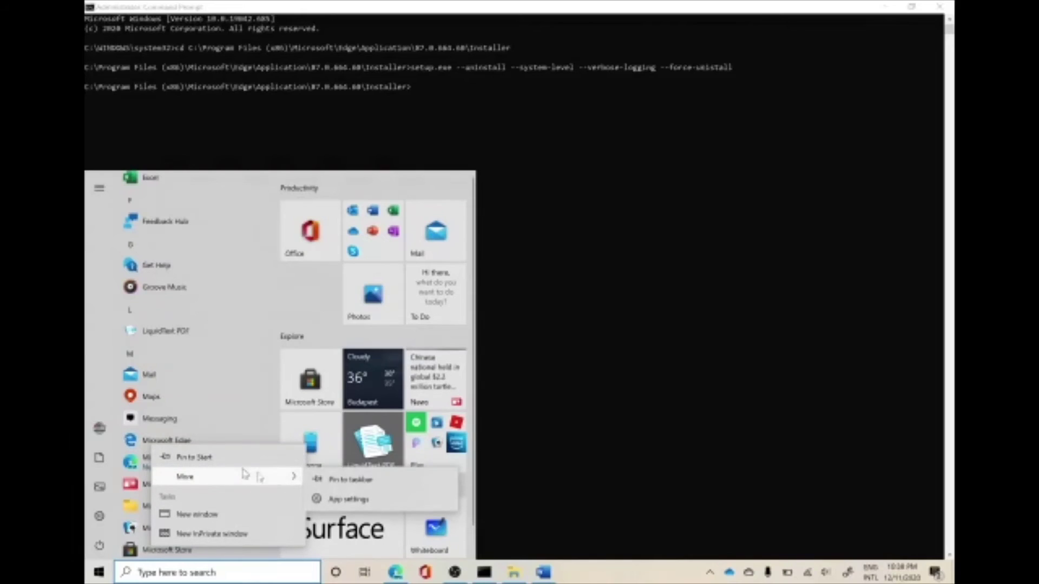
click(351, 482)
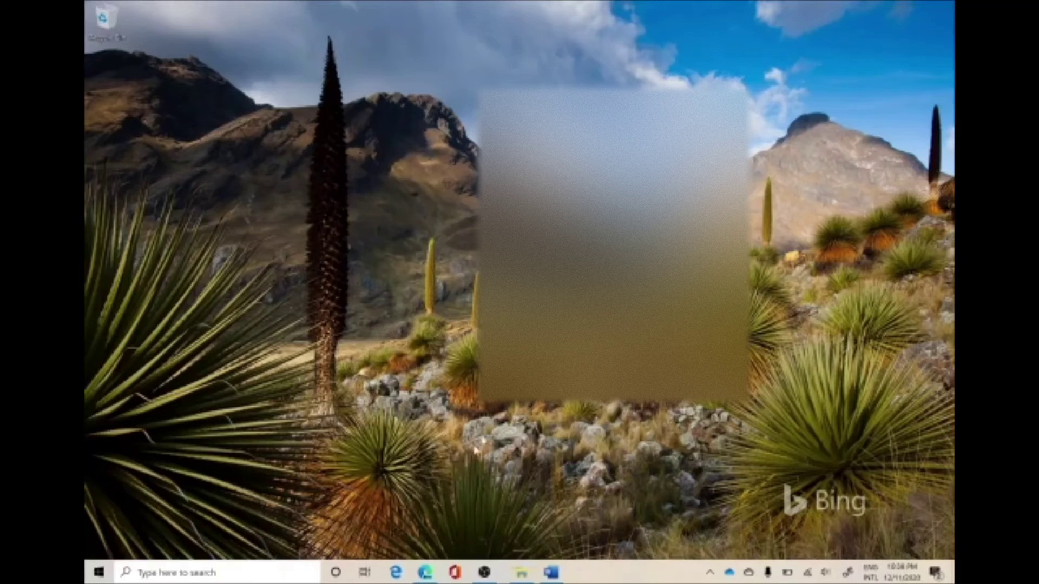
Launch legacy Edge and draw red ink arrows, a circle and a line on news photos
click(396, 574)
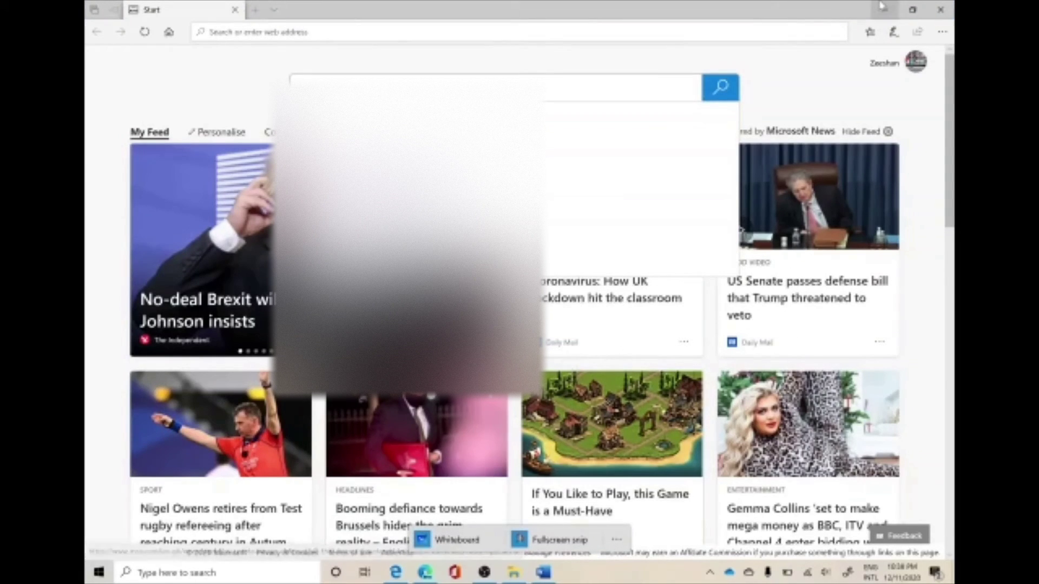
click(893, 32)
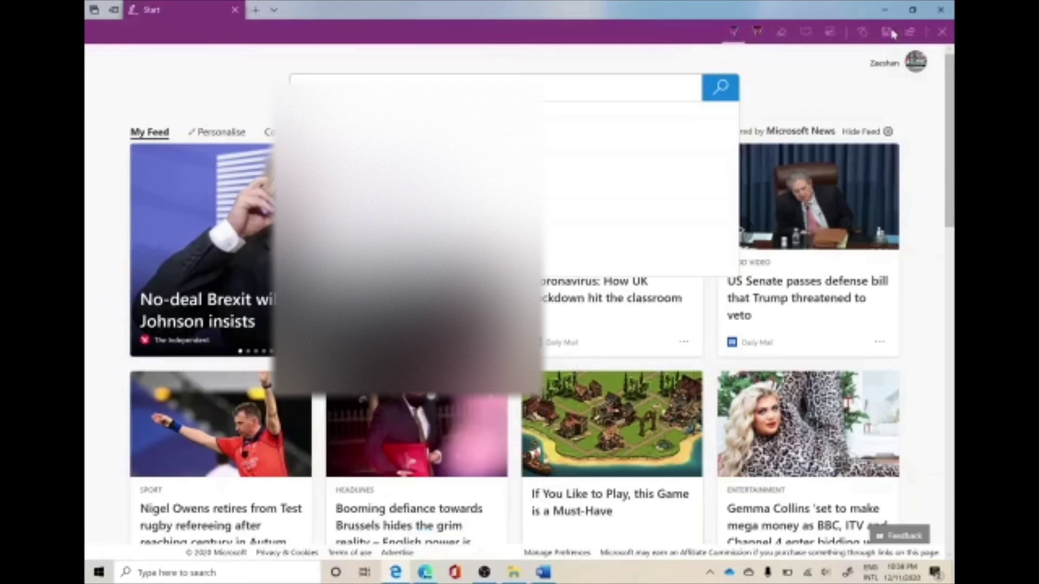
mouse_move(158, 242)
mouse_down()
mouse_move(241, 208)
mouse_move(217, 221)
mouse_up()
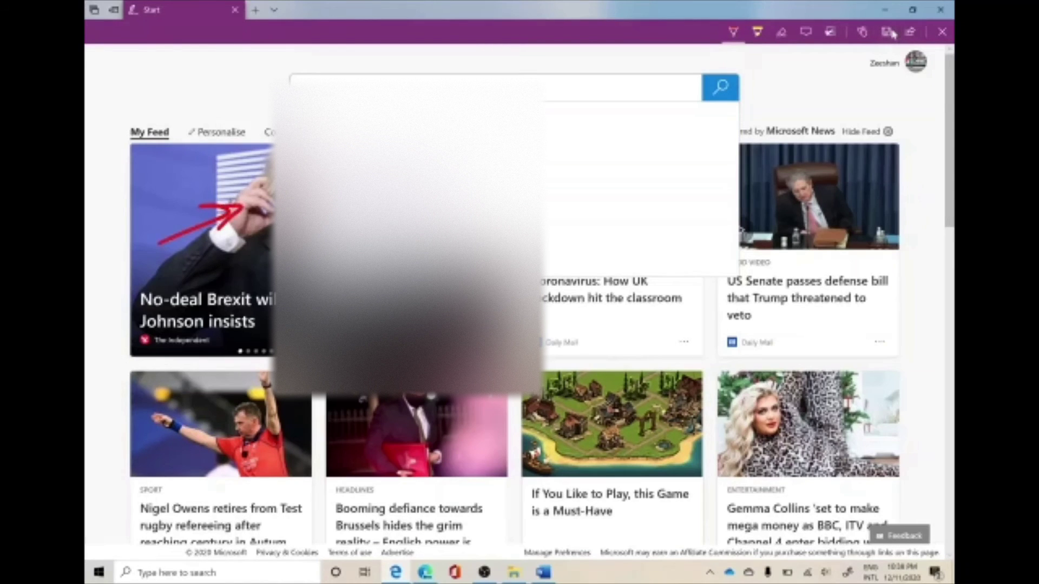
mouse_move(276, 363)
mouse_down()
mouse_move(284, 475)
mouse_move(309, 406)
mouse_move(348, 395)
mouse_up()
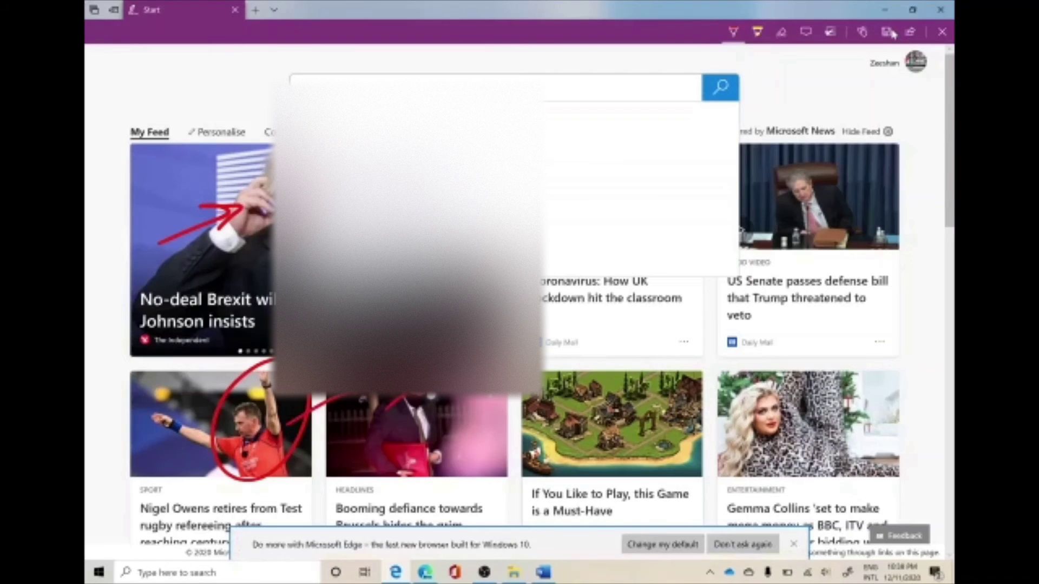
mouse_move(601, 406)
mouse_down()
mouse_move(661, 373)
mouse_move(715, 394)
mouse_move(861, 207)
mouse_up()
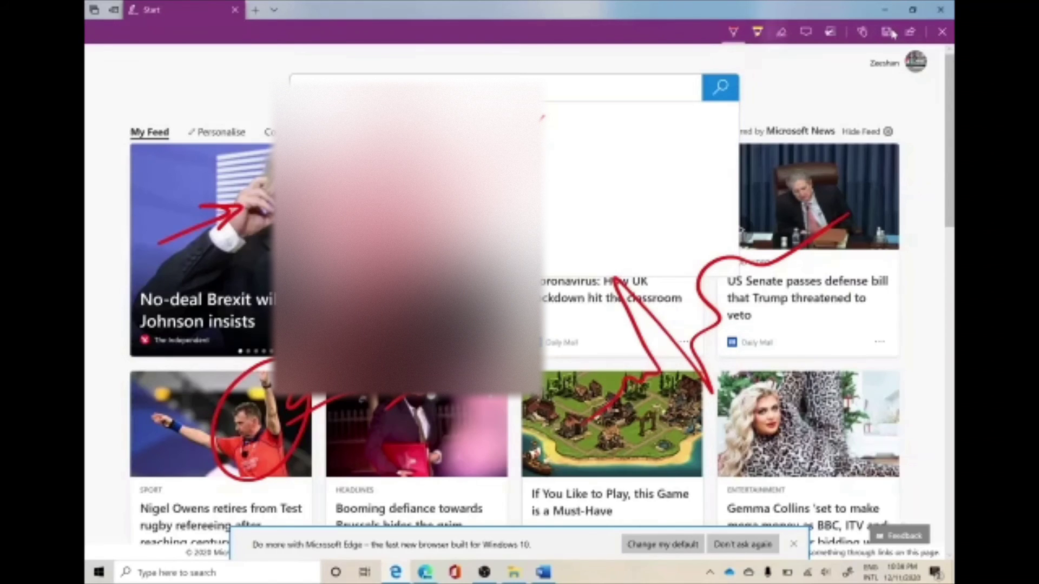
Circle Microsoft News in red and highlight Microsoft News and Hide Feed in yellow
drag(789, 125, 856, 124)
click(757, 31)
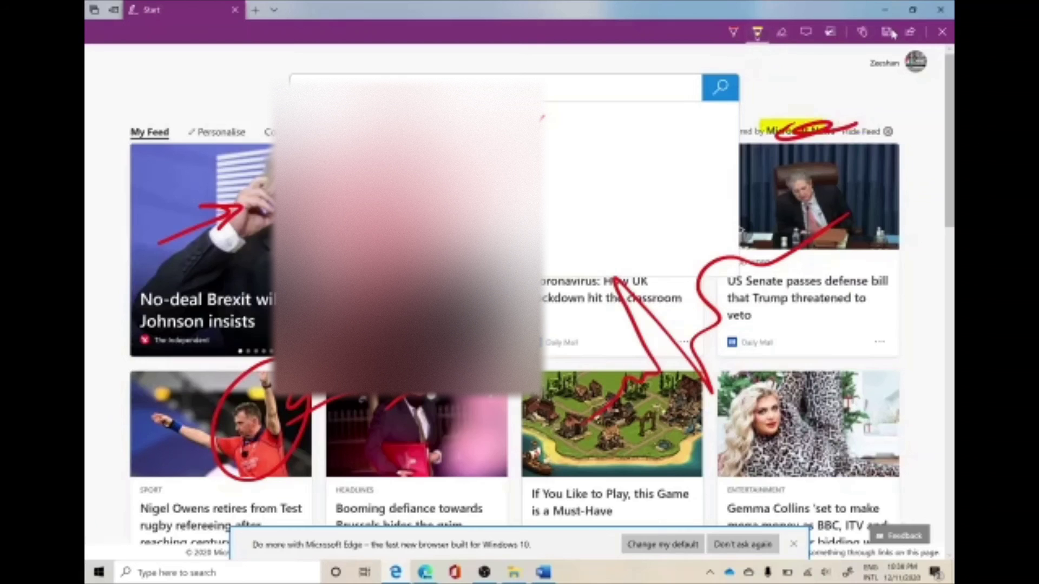
drag(763, 128, 905, 124)
drag(780, 303, 892, 273)
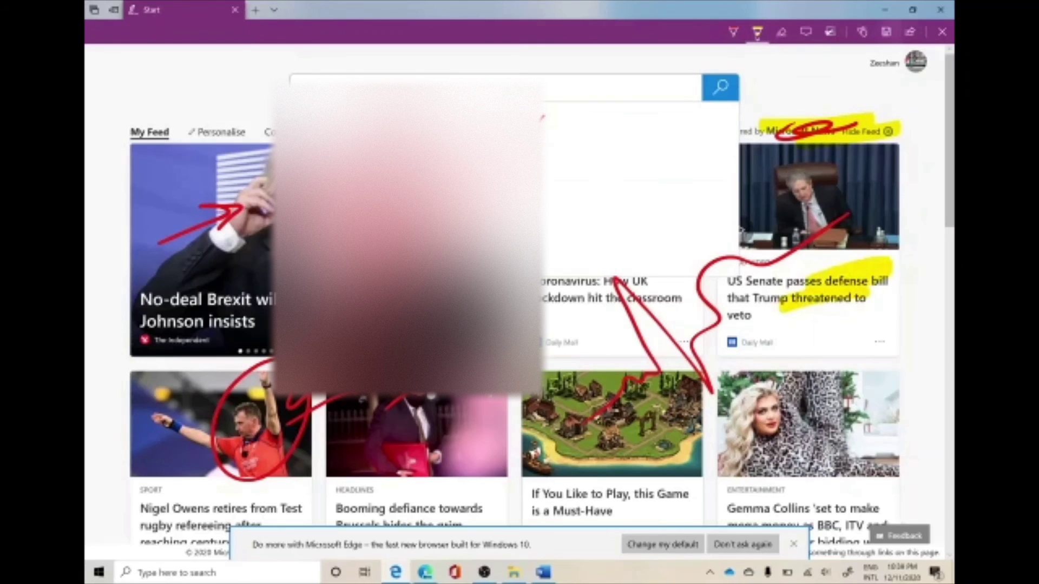
scroll(519, 293, down, 1)
scroll(520, 292, down, 10)
scroll(519, 292, down, 5)
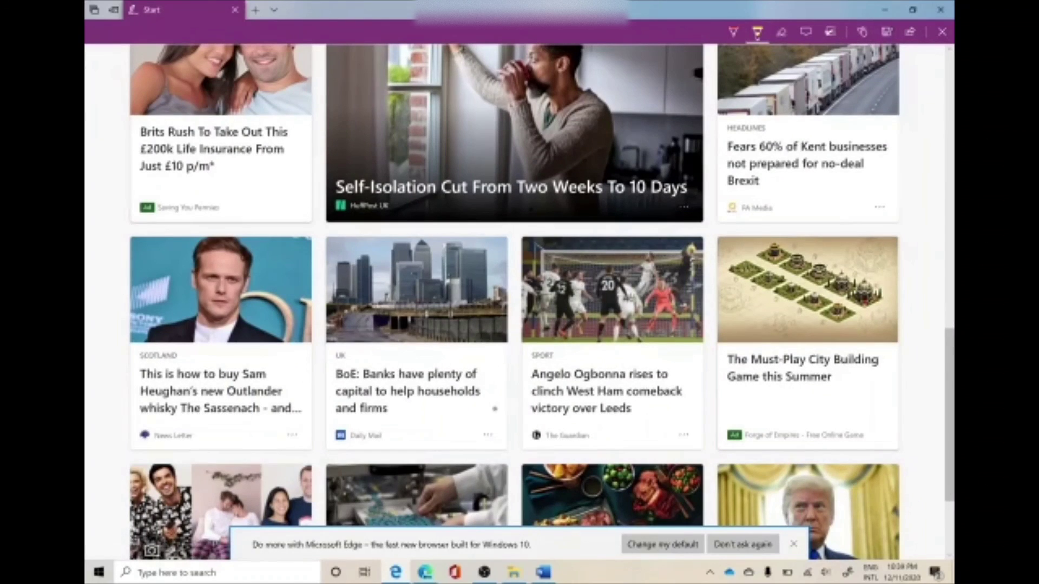
Highlight the Angelo Ogbonna West Ham headline and the BoE banks headline in yellow
drag(531, 380, 652, 360)
drag(541, 403, 679, 379)
drag(586, 425, 673, 408)
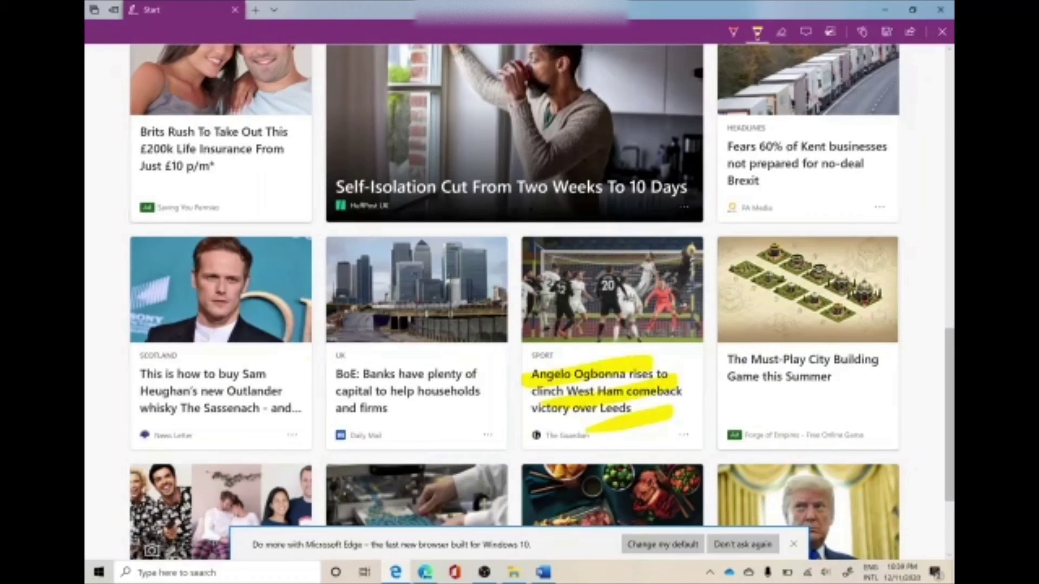
mouse_move(325, 377)
mouse_down()
mouse_move(353, 357)
mouse_move(452, 353)
mouse_up()
drag(357, 403, 455, 375)
drag(372, 424, 442, 390)
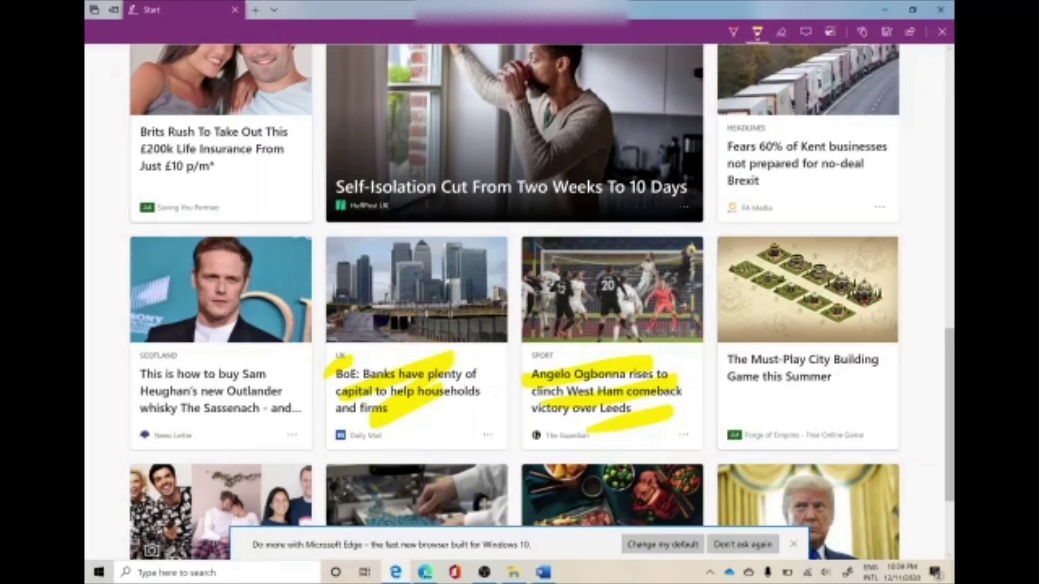
Exit web notes and discard the annotations without saving
click(942, 32)
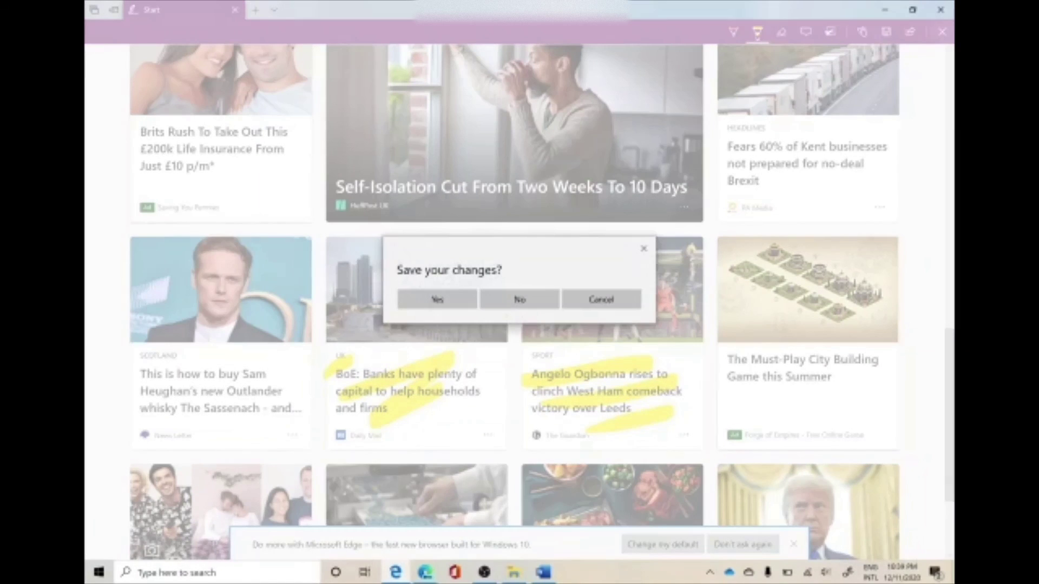
click(520, 299)
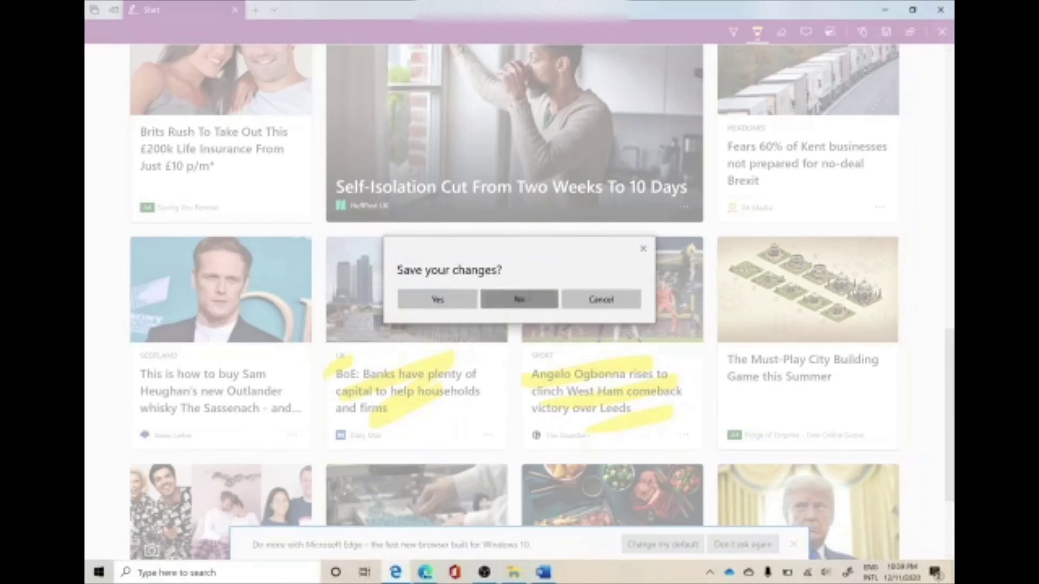